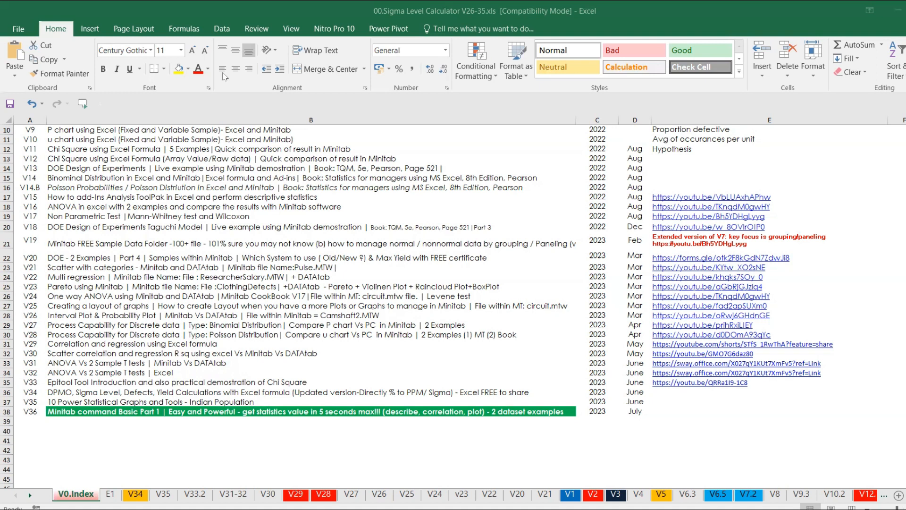
Search the Excel index for the V29 correlation entry and select the row 31 and B32 entries.
key("ctrl+f")
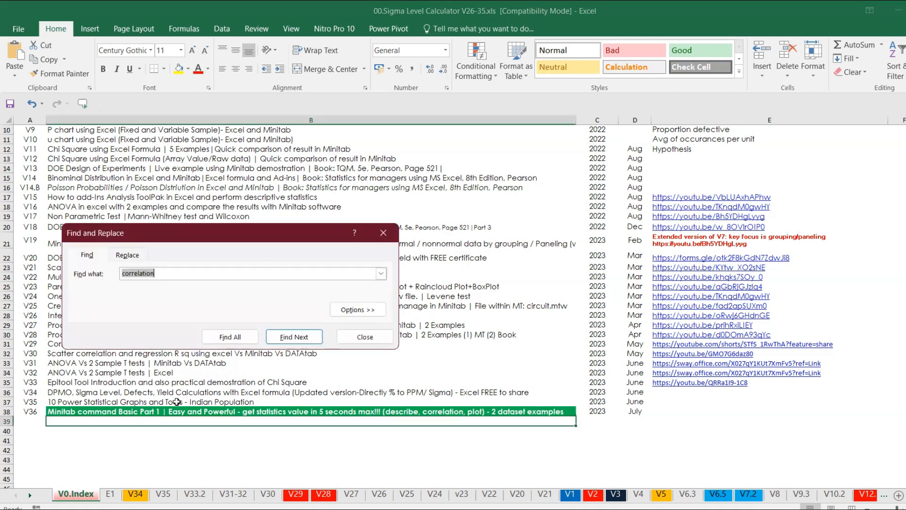
key("Return")
key("Escape")
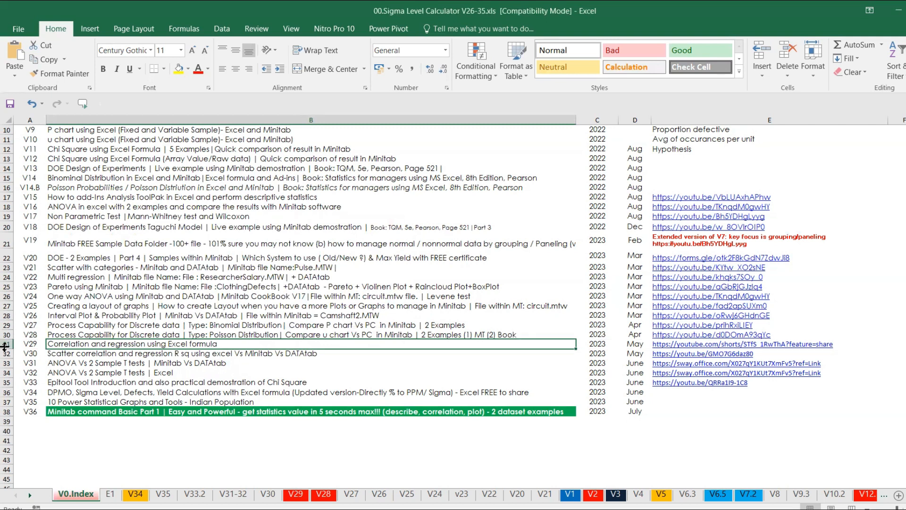
left_click(7, 344)
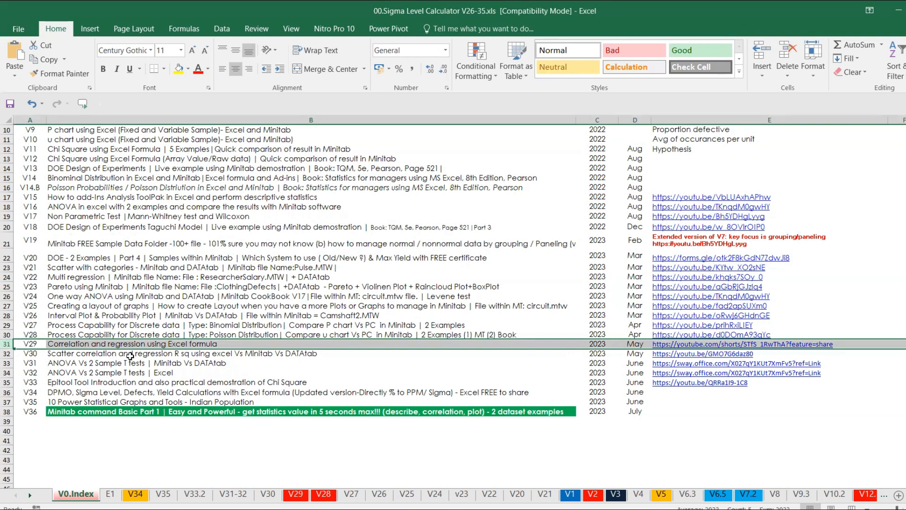
left_click(130, 356)
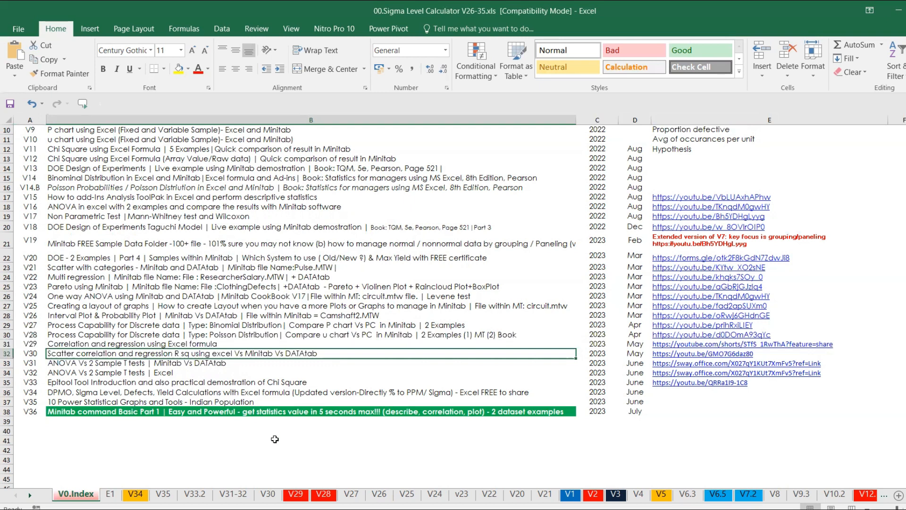
On the V29 sheet, check the 0.954512905 correlation and select Temperature and Foam data for days 1–20.
left_click(296, 494)
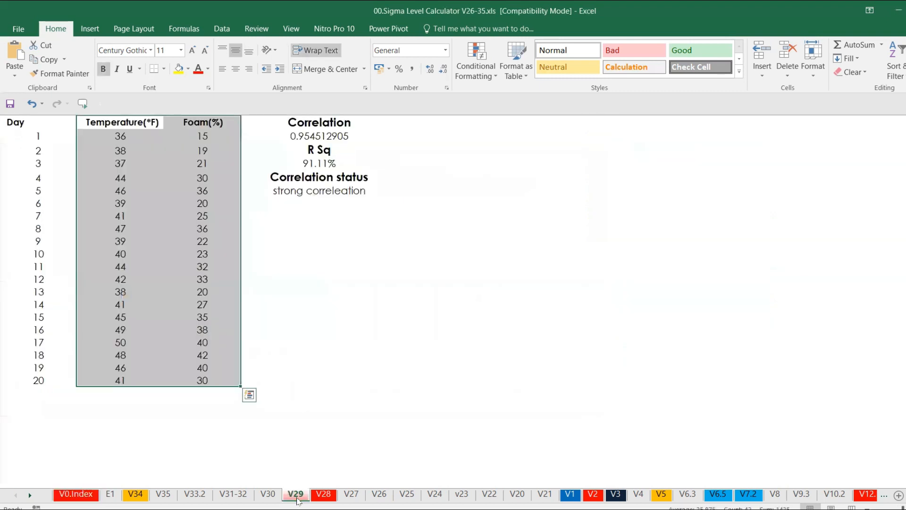
left_click(128, 122)
left_click_drag(127, 122, 219, 382)
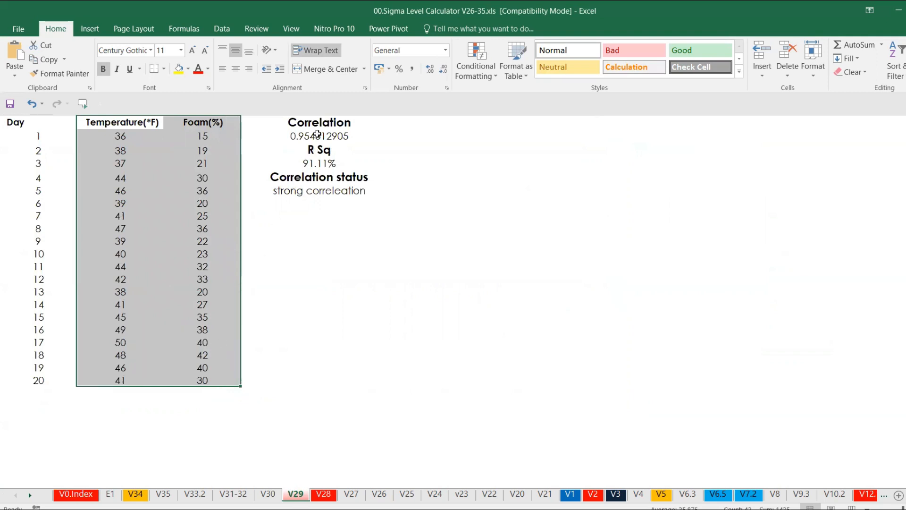
left_click(317, 129)
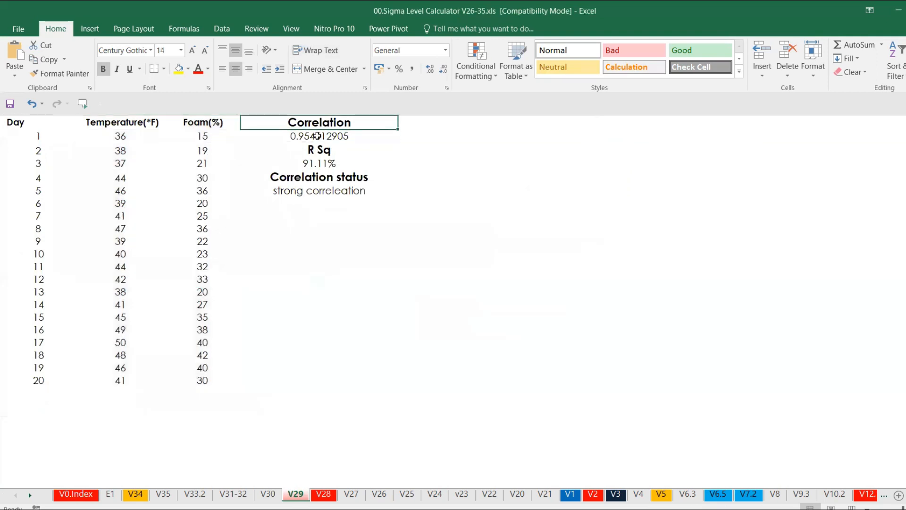
left_click(317, 136)
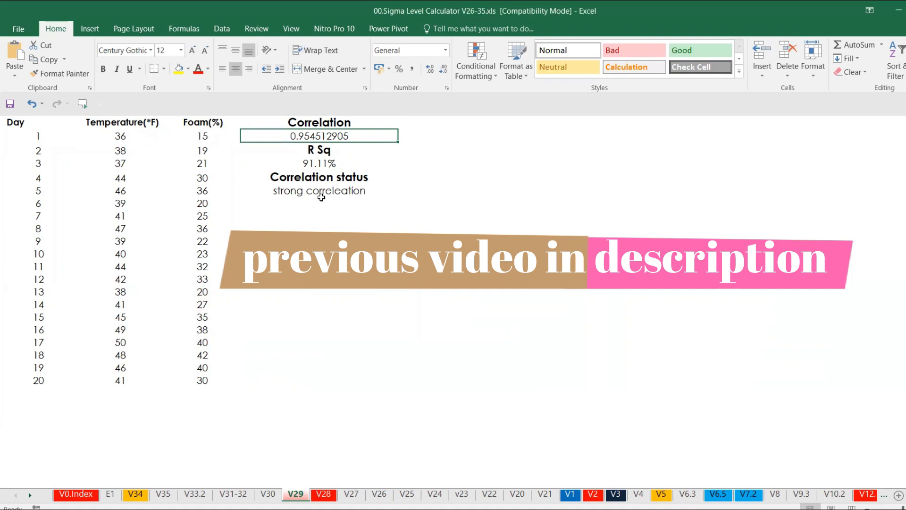
left_click(322, 198)
left_click(316, 191)
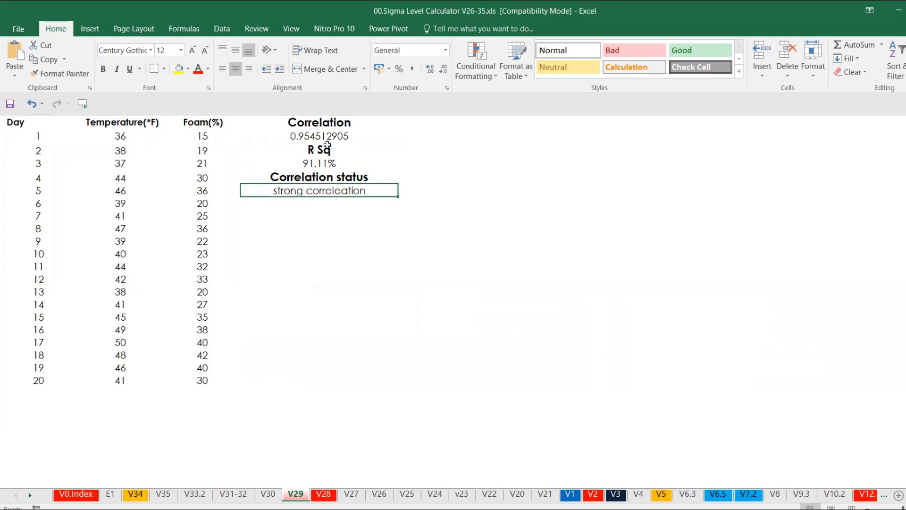
left_click_drag(122, 131, 214, 383)
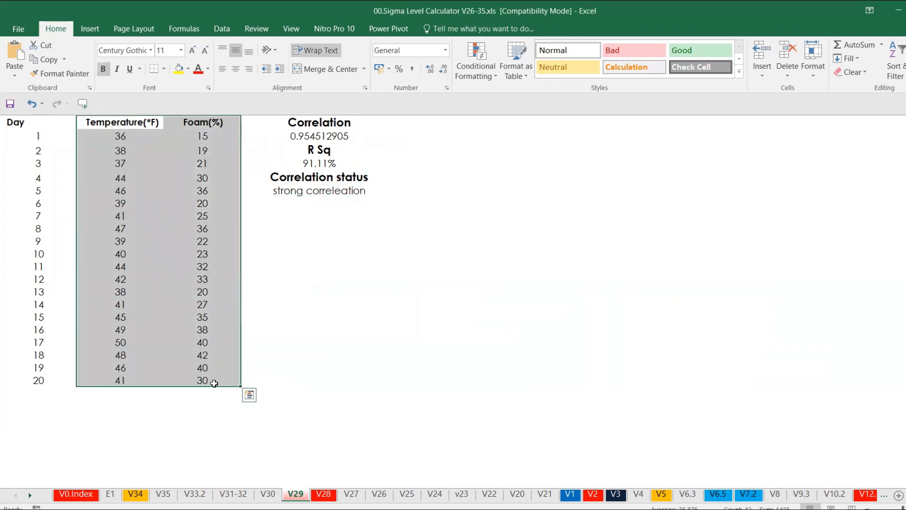
Copy the Temperature and Foam data and paste it into Minitab columns C1 and C2.
key("ctrl+c")
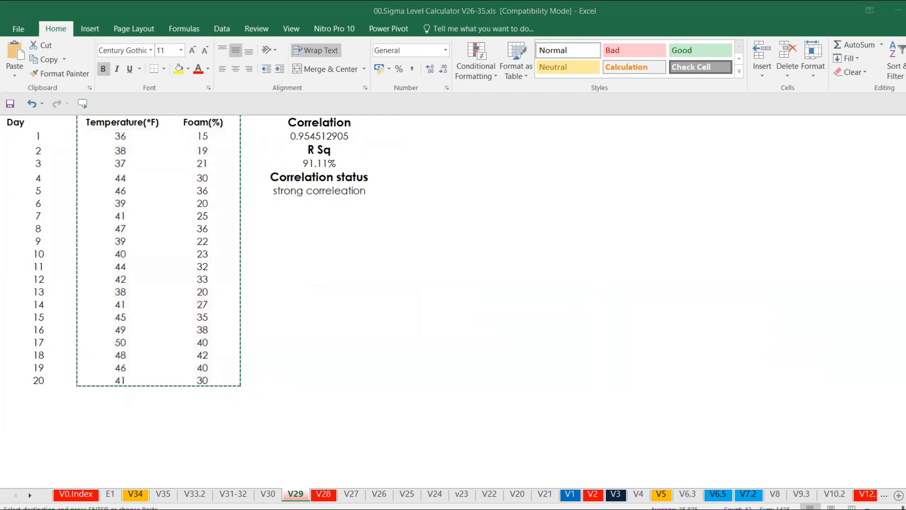
key("alt+Tab")
key("ctrl+v")
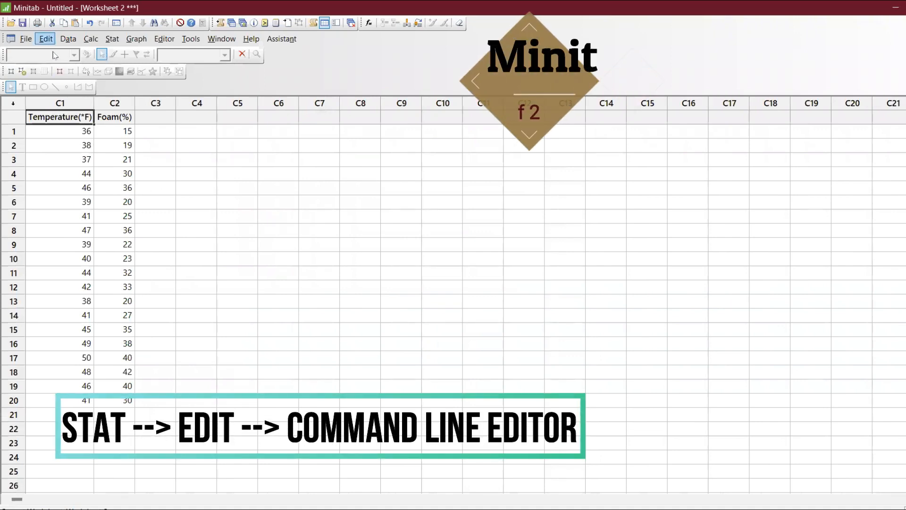
left_click(46, 38)
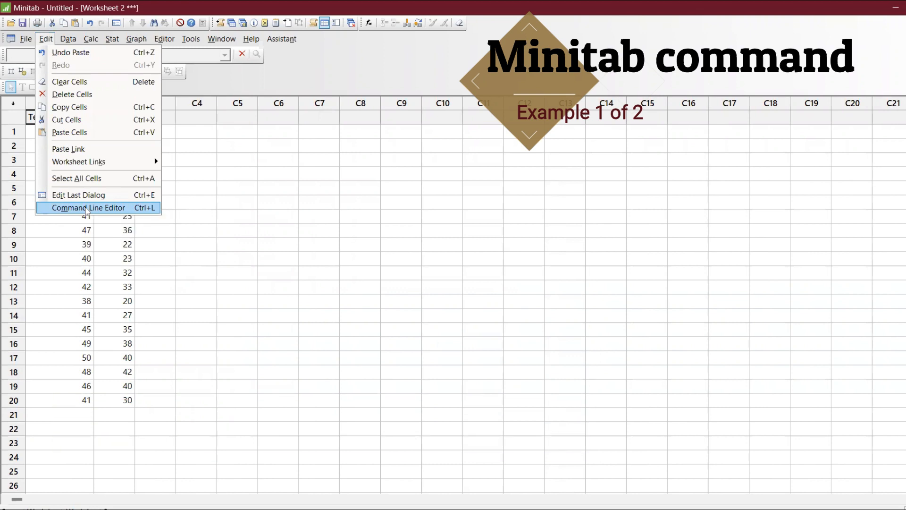
Run 'describe c1-c2.' from the Command Line Editor to get Temperature and Foam statistics.
left_click(86, 208)
left_click(422, 222)
key("BackSpace")
key("BackSpace")
key("BackSpace")
key("BackSpace")
key("BackSpace")
key("BackSpace")
key("BackSpace")
key("BackSpace")
key("BackSpace")
key("BackSpace")
key("BackSpace")
key("BackSpace")
key("BackSpace")
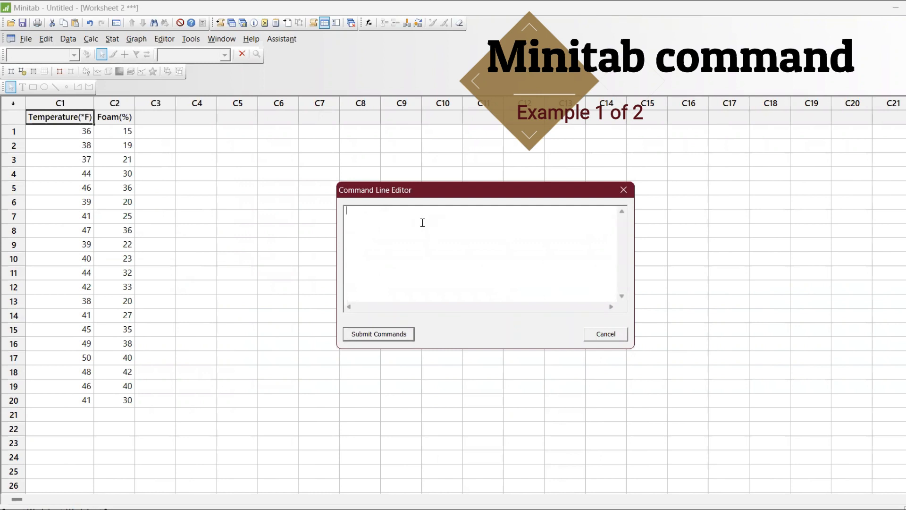
left_click(410, 179)
left_click_drag(408, 185, 215, 101)
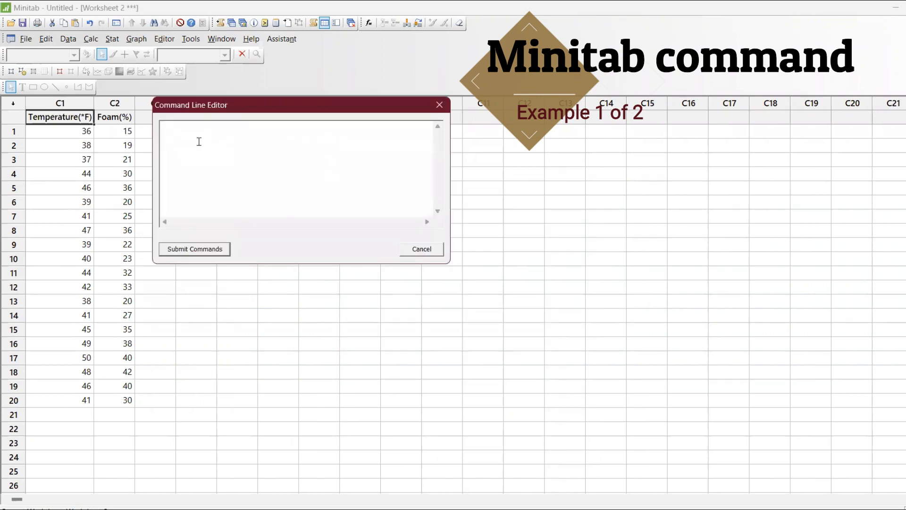
type("de")
key("BackSpace")
key("BackSpace")
type("describe c1-c2.")
left_click(185, 250)
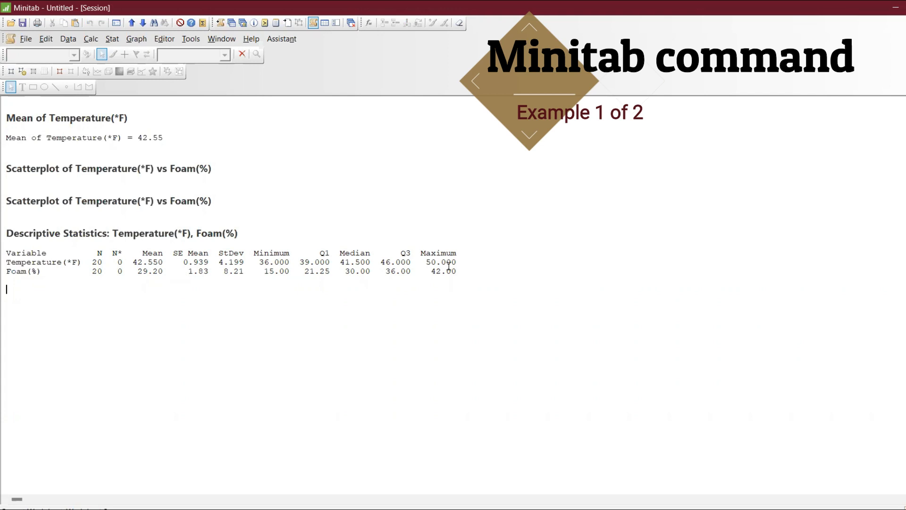
Review the full describe statistics, then bring the data worksheet back to the front.
key("ctrl+l")
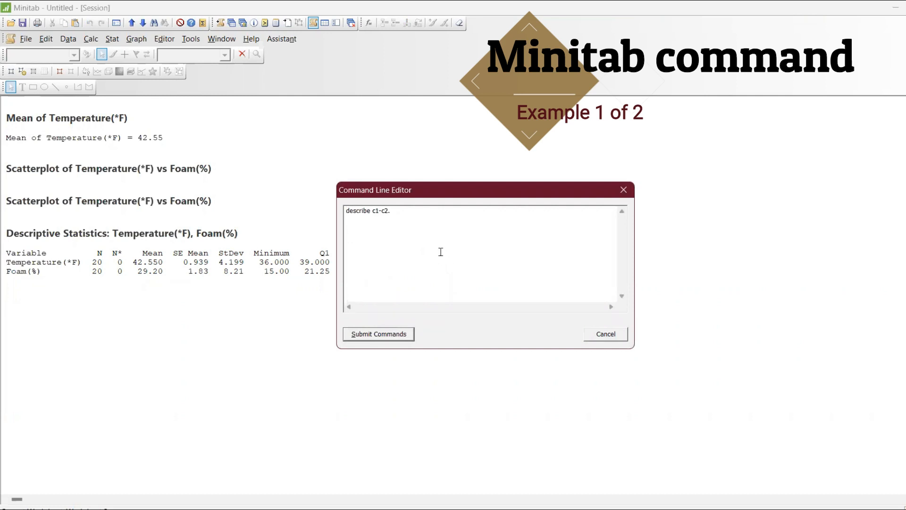
left_click(623, 191)
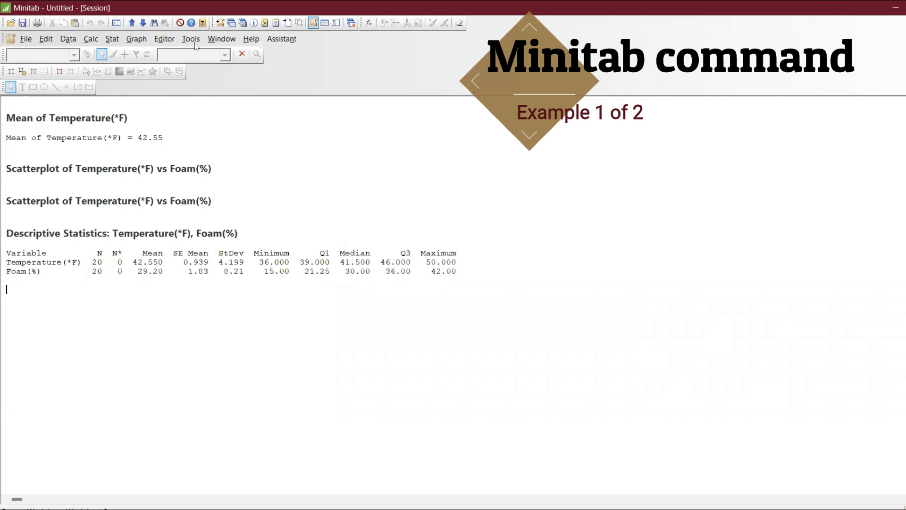
left_click(231, 24)
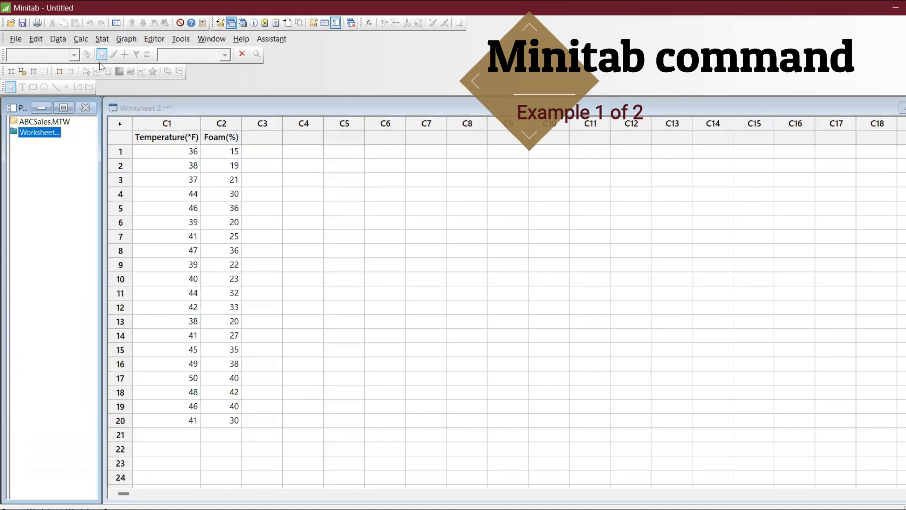
Reopen the Command Line Editor and erase its describe and plot c1*c2 lines.
key("ctrl+l")
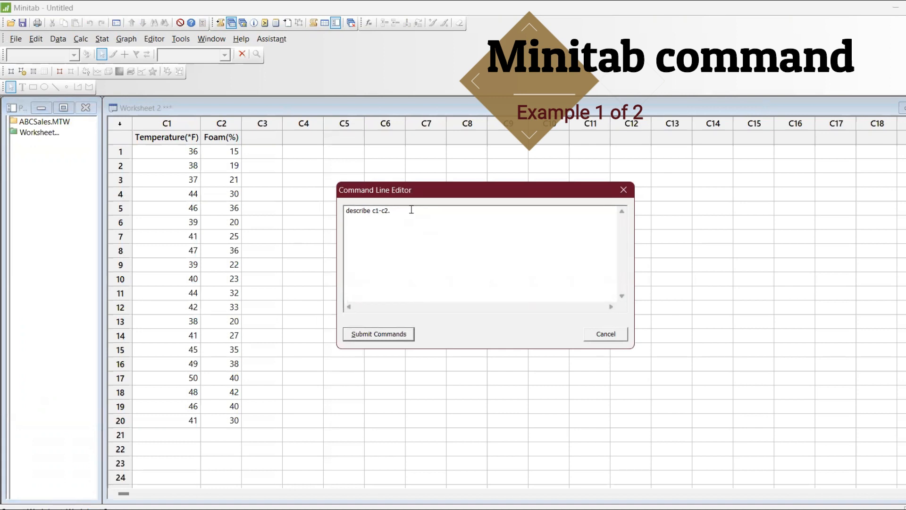
left_click_drag(411, 210, 299, 211)
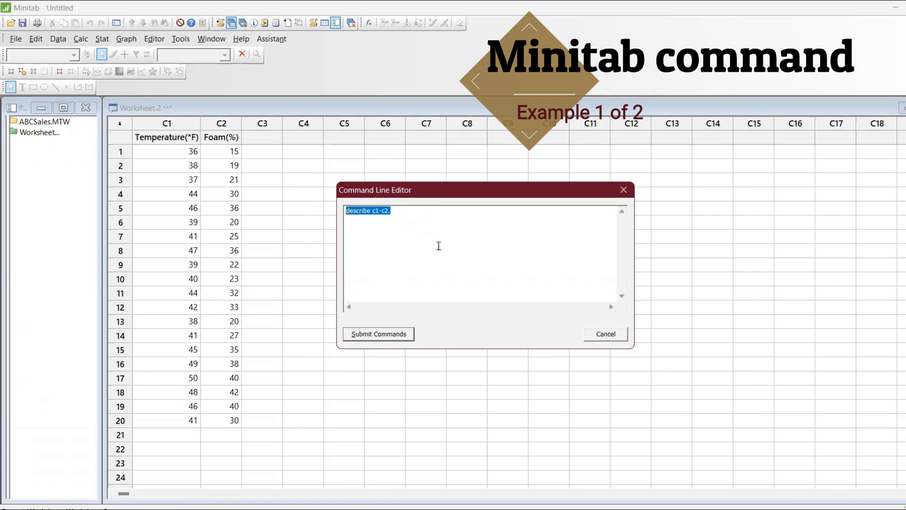
left_click(448, 206)
key("Return")
type("plot c1*c2.")
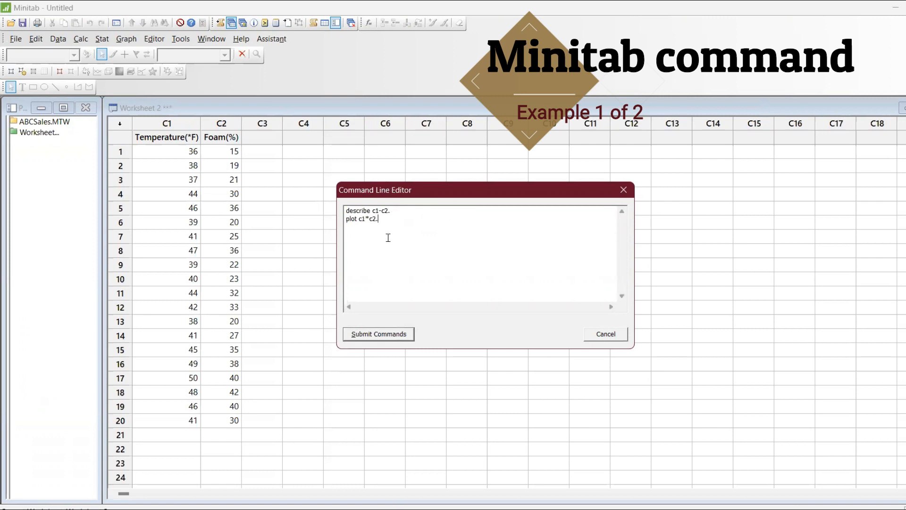
left_click_drag(391, 227, 312, 184)
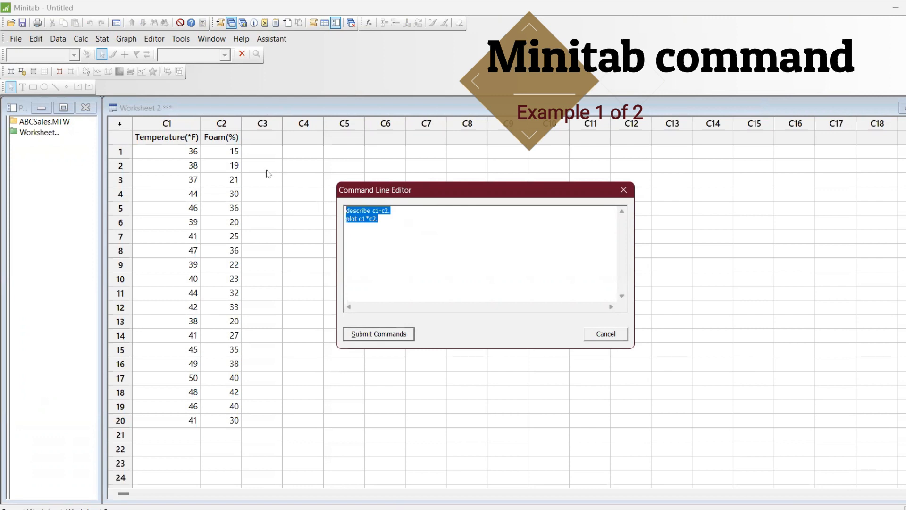
key("Delete")
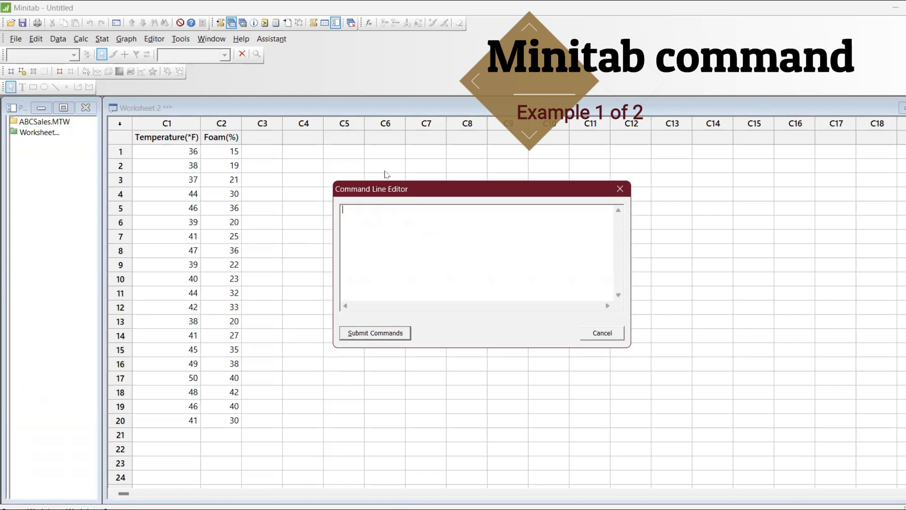
left_click_drag(412, 187, 329, 132)
Run 'plot c1*c2' to draw the Temperature vs Foam scatterplot and place it beside the data.
type("plot")
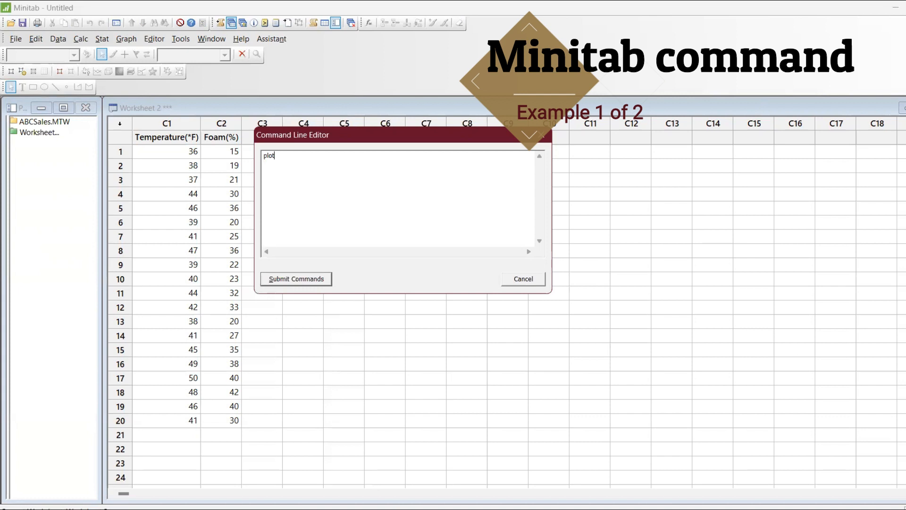
type("c1*c2.")
left_click(303, 277)
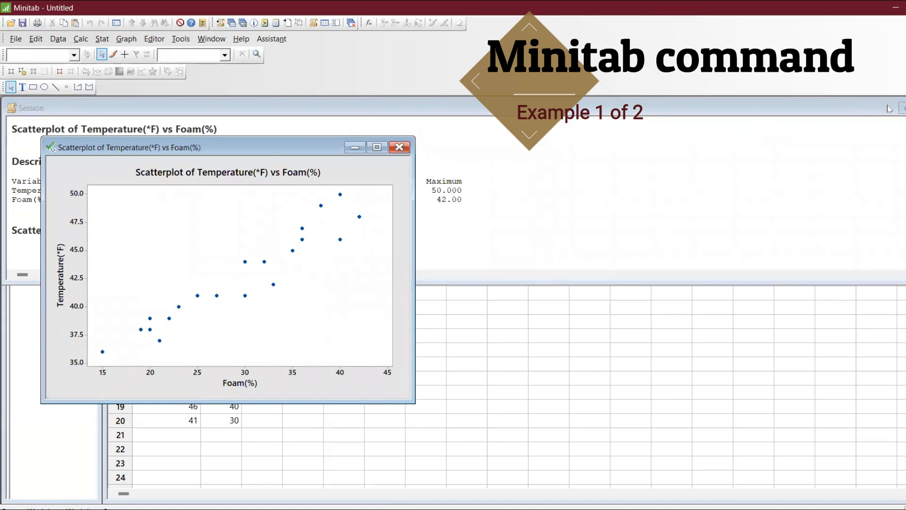
left_click(902, 109)
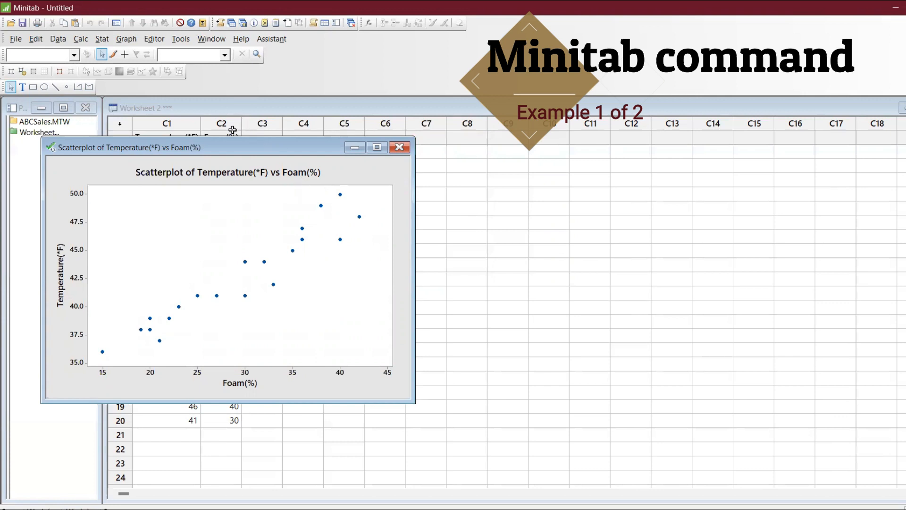
left_click_drag(228, 147, 448, 125)
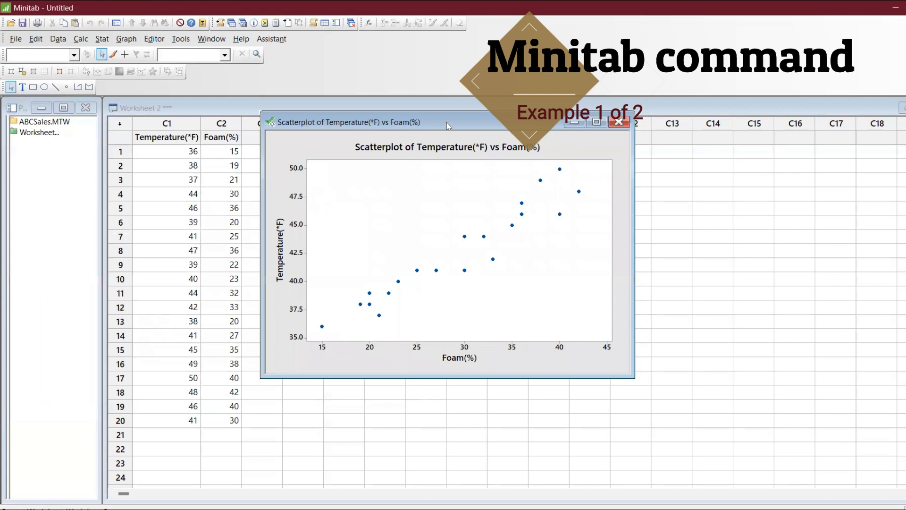
Run 'mean c1.' and 'mean c2.', giving means of 42.55 and 29.2.
key("ctrl+l")
key("BackSpace")
key("BackSpace")
key("BackSpace")
key("BackSpace")
key("BackSpace")
key("BackSpace")
key("BackSpace")
key("BackSpace")
key("BackSpace")
key("BackSpace")
key("BackSpace")
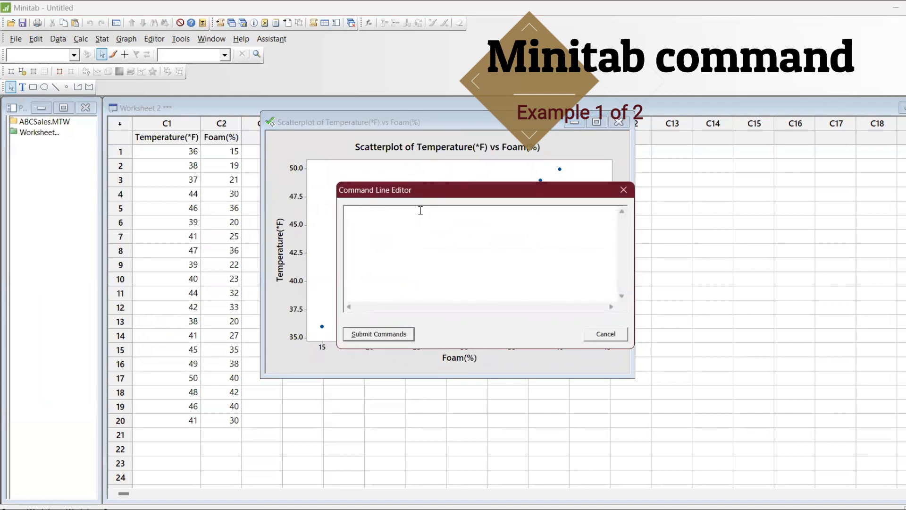
type("mean c1.")
key("Return")
type("mean c2.")
left_click(390, 331)
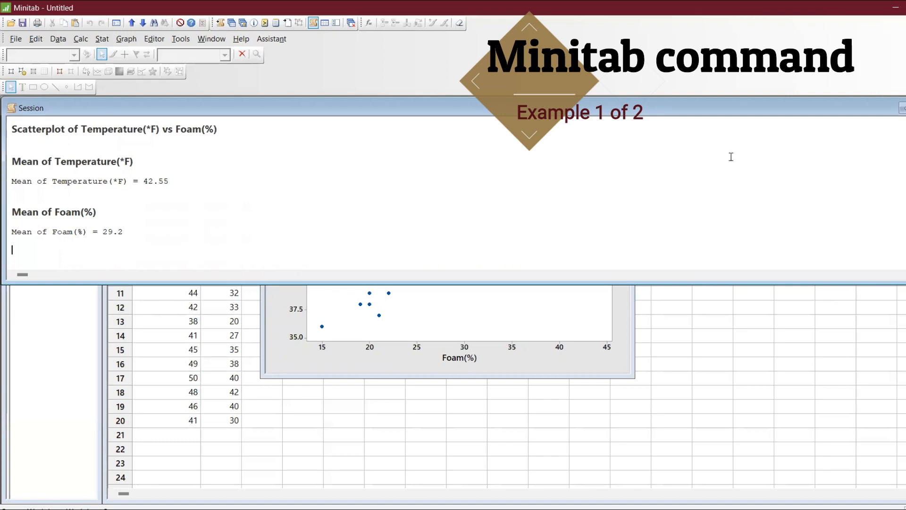
left_click(901, 113)
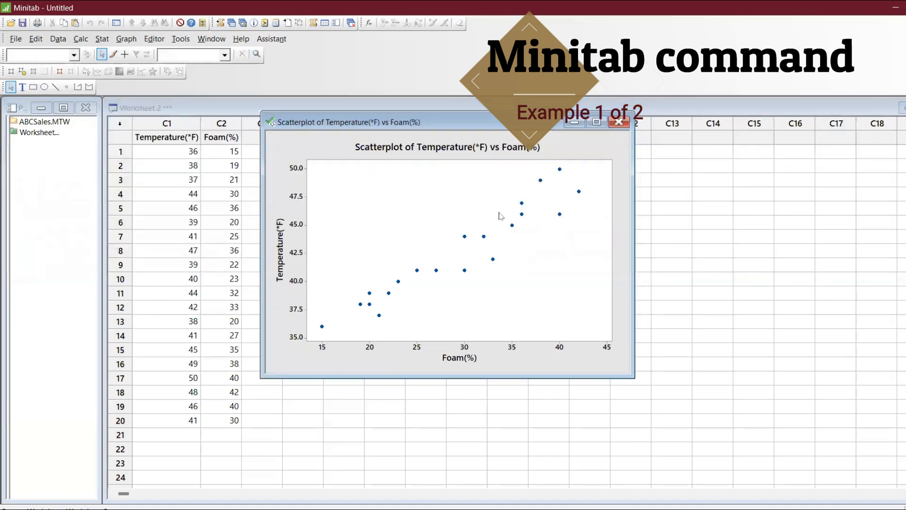
Rerun 'describe c1-c2', then hide the Session window and scatterplot to leave only Worksheet 2.
key("ctrl+l")
key("ctrl+a")
type("dexcr")
key("BackSpace")
key("BackSpace")
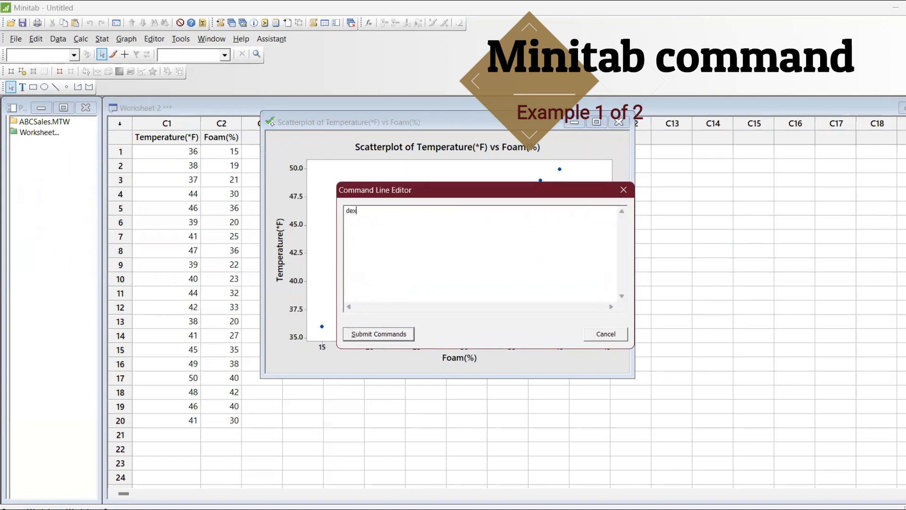
type("cribe c1-c2.")
left_click(367, 335)
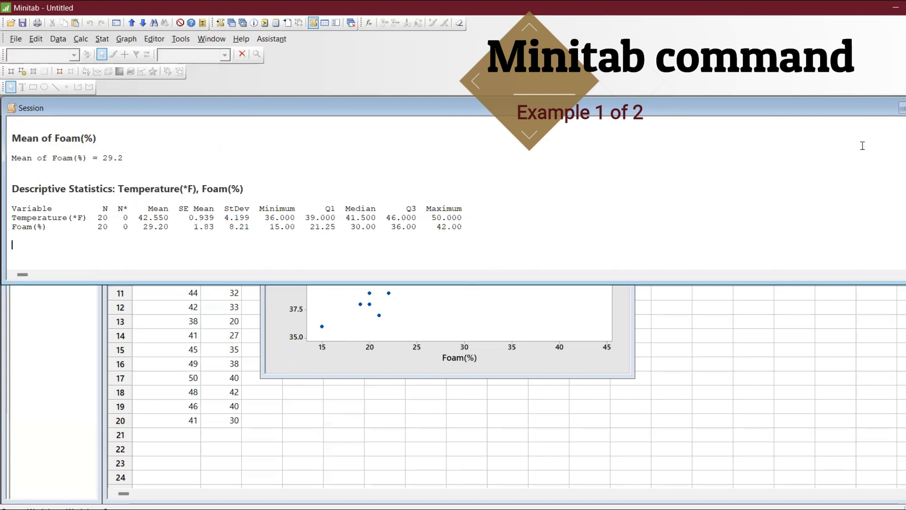
left_click(902, 109)
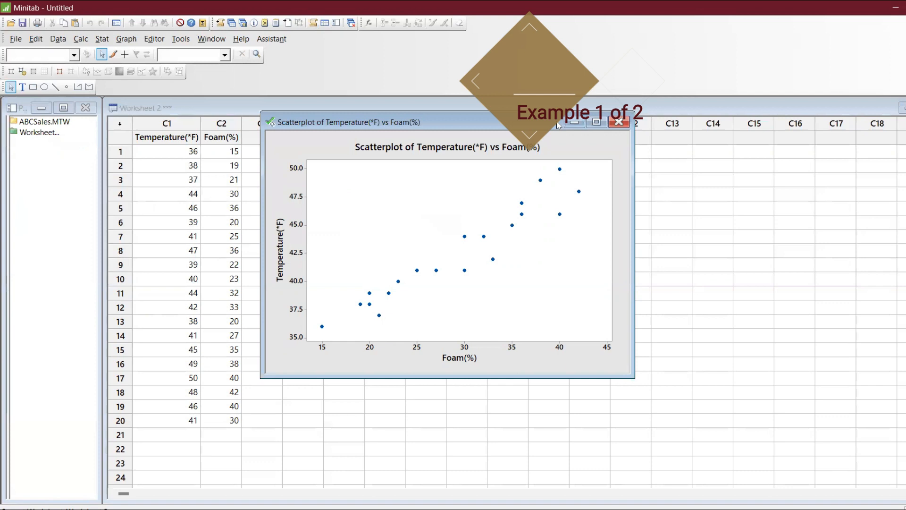
left_click(575, 122)
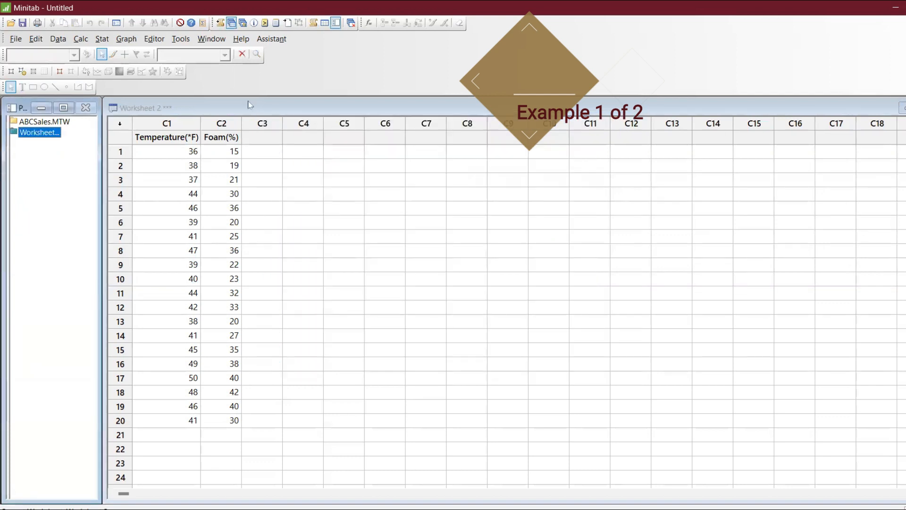
Open ABCSales.MTW from the Minitab Sample Data folder and maximize its window.
left_click(16, 39)
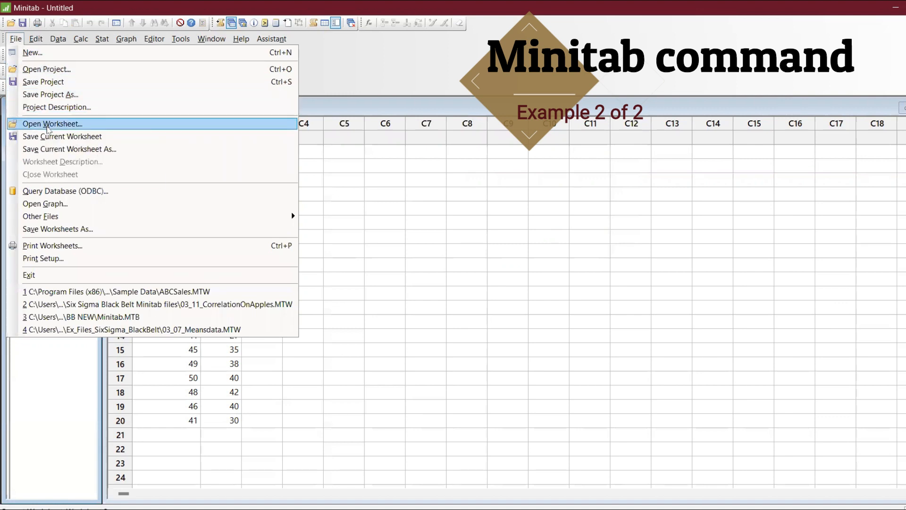
left_click(48, 125)
left_click(371, 421)
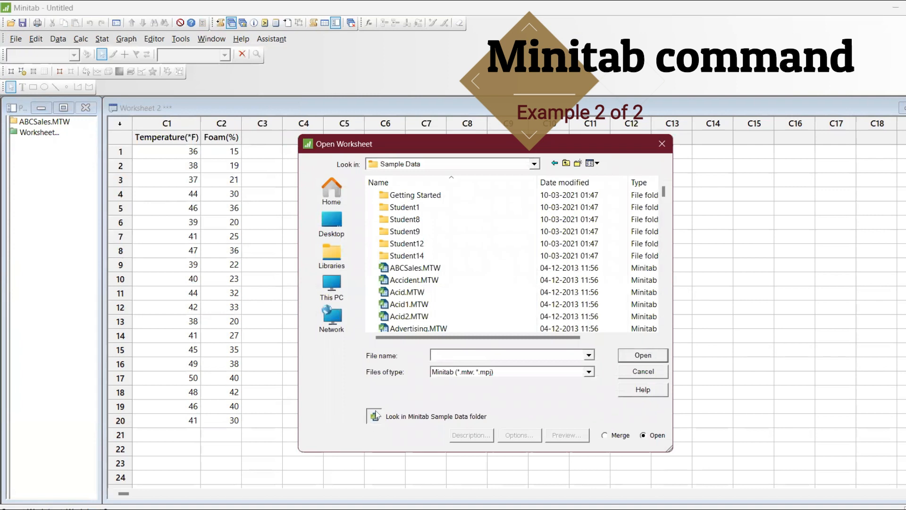
left_click(421, 269)
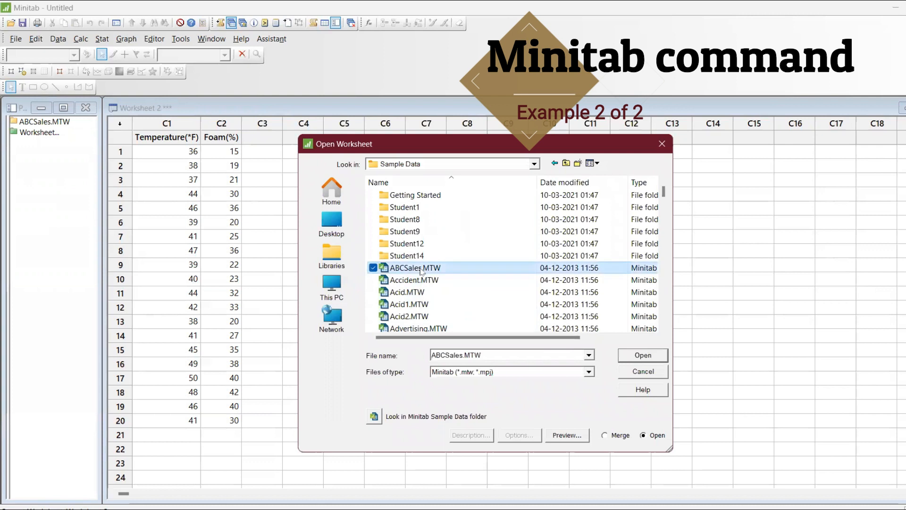
left_click(653, 359)
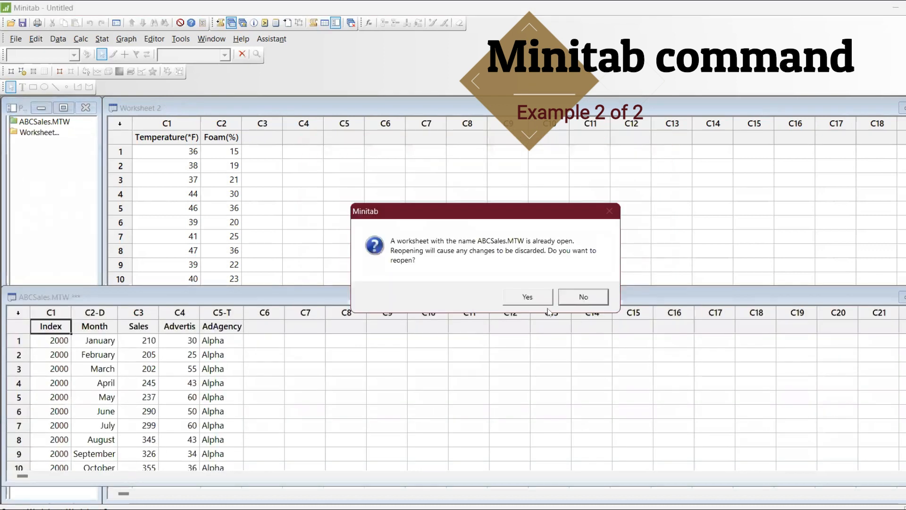
left_click(574, 299)
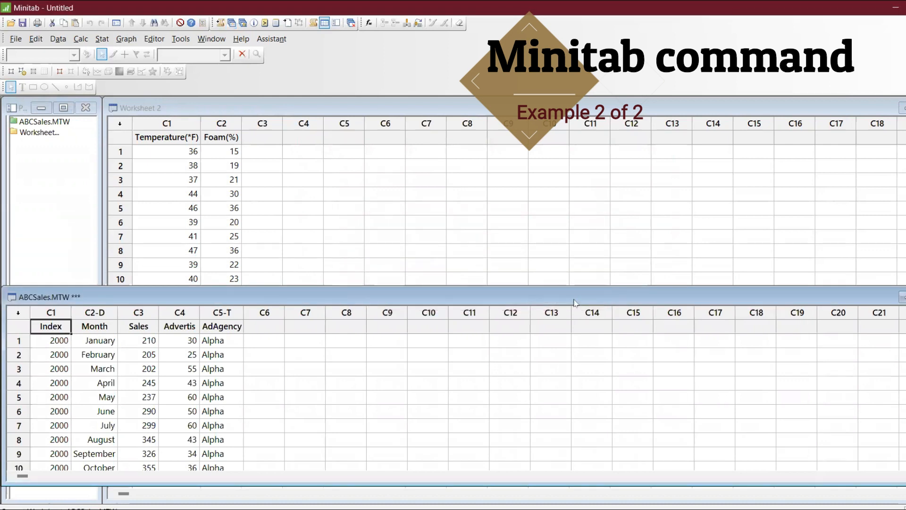
double_click(575, 297)
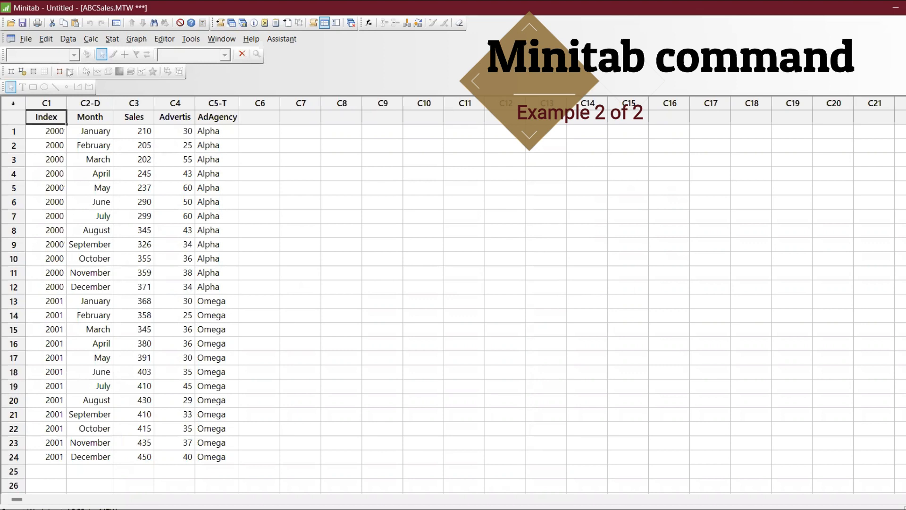
Run 'describe c3-c4' for Sales and Advertis (means 343.3 and 38.29), then return to the worksheet.
left_click(44, 40)
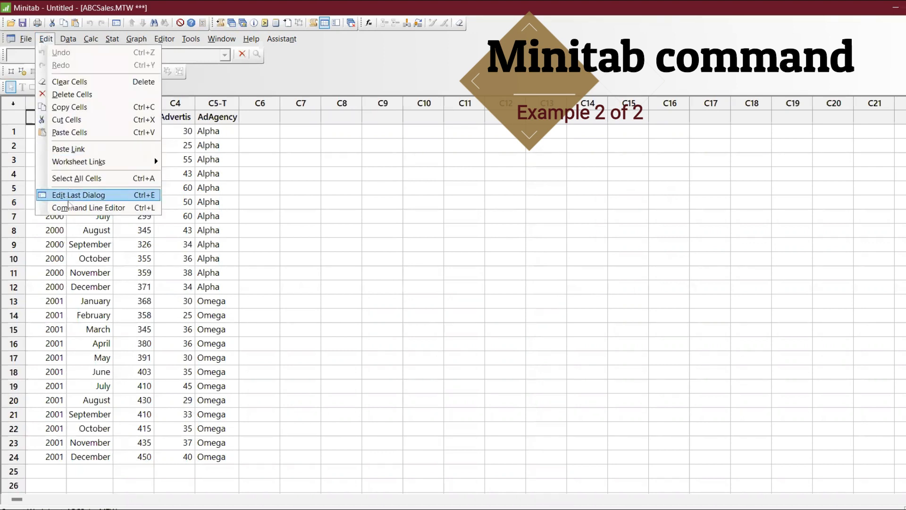
left_click(70, 208)
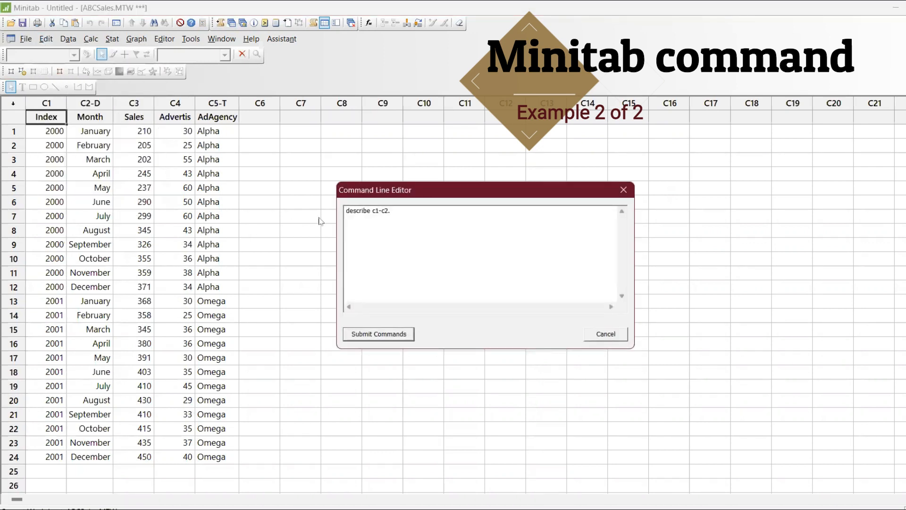
left_click_drag(389, 196, 102, 131)
key("BackSpace")
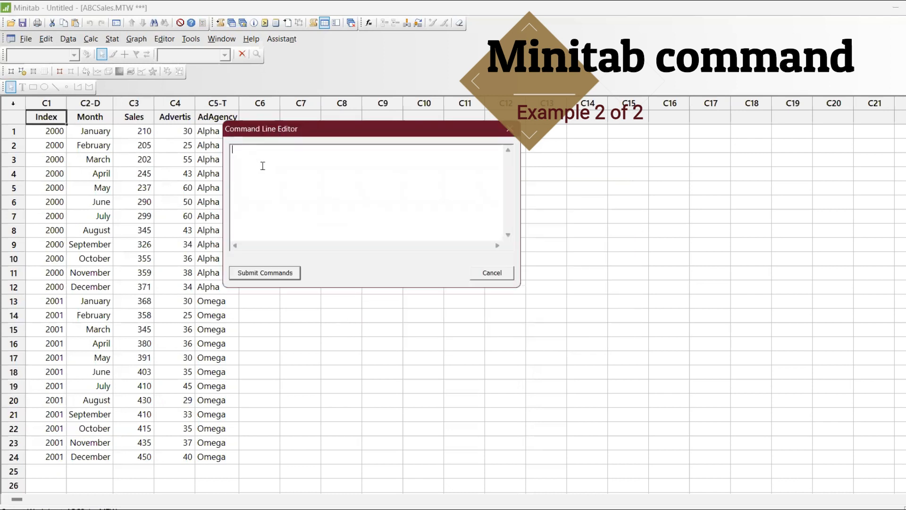
type("describe c3-c4")
left_click(270, 272)
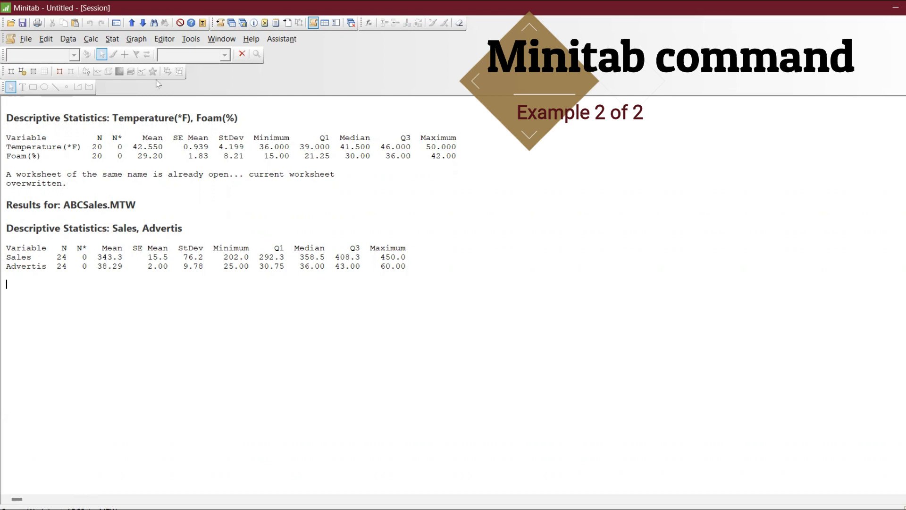
left_click(231, 23)
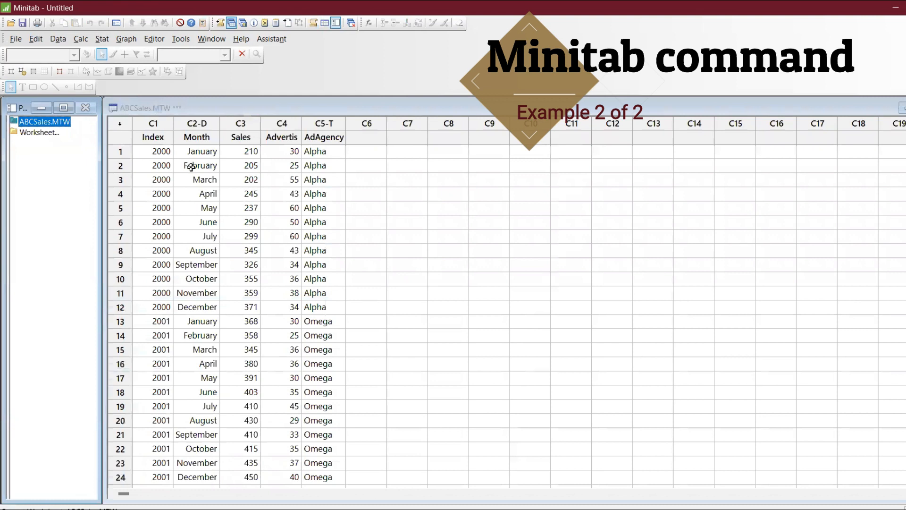
Replace the describe command with 'plot c3*c4.' and submit it to plot Sales vs Advertis.
key("ctrl+l")
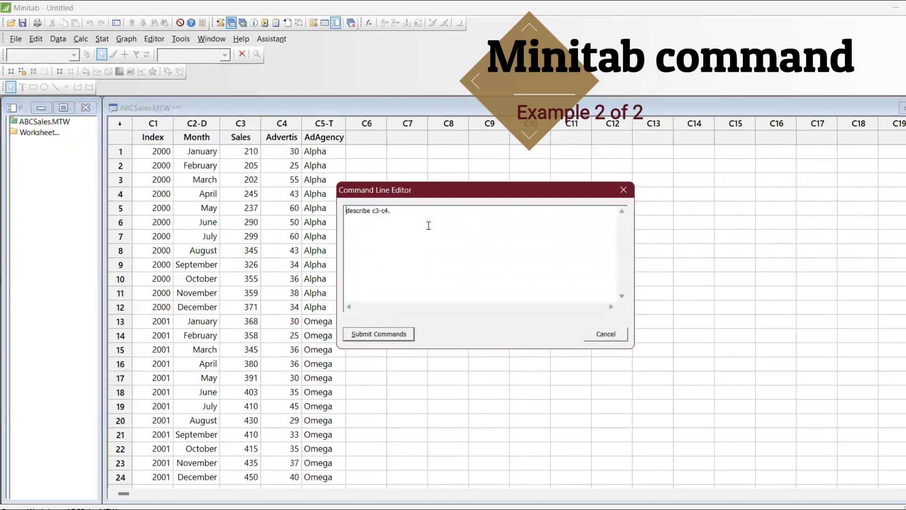
left_click_drag(427, 222, 223, 202)
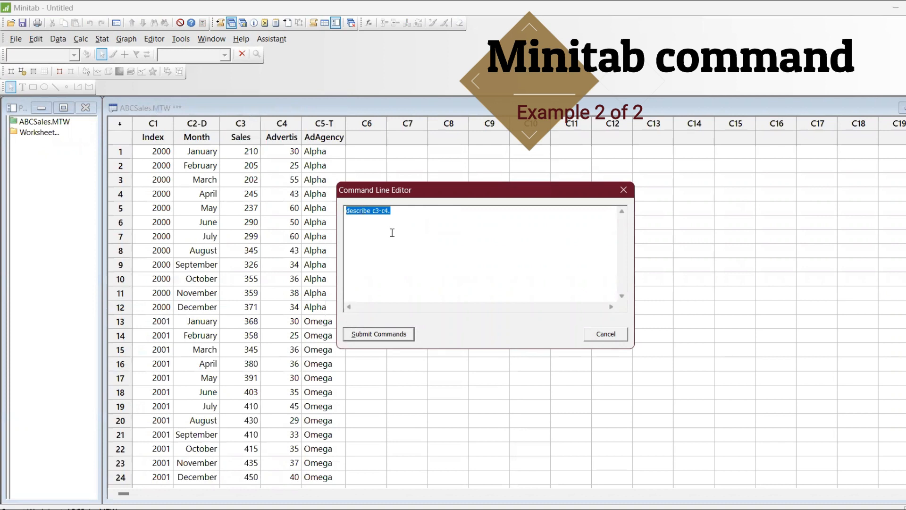
key("BackSpace")
type("plot c3*c4.")
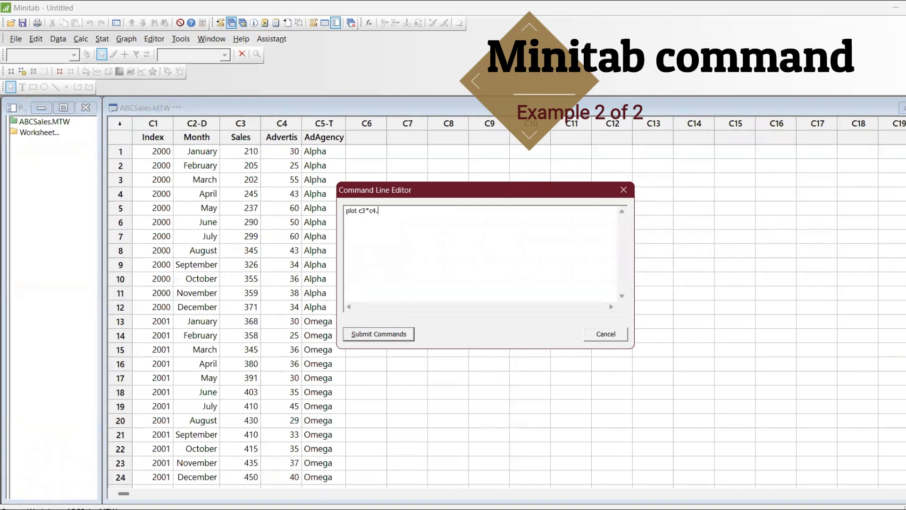
left_click(407, 338)
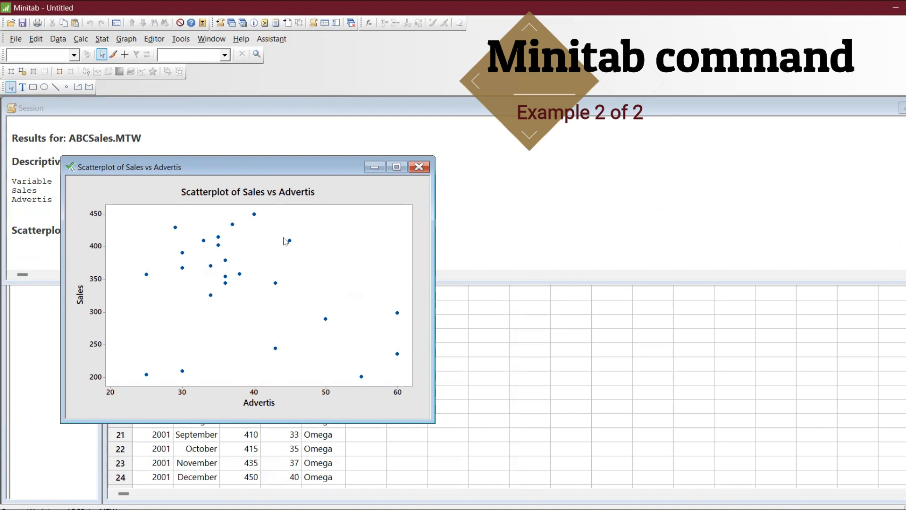
Run 'correlation c3-c4' for Pearson -0.339 (P-Value 0.105), then minimize the Session window.
key("ctrl+l")
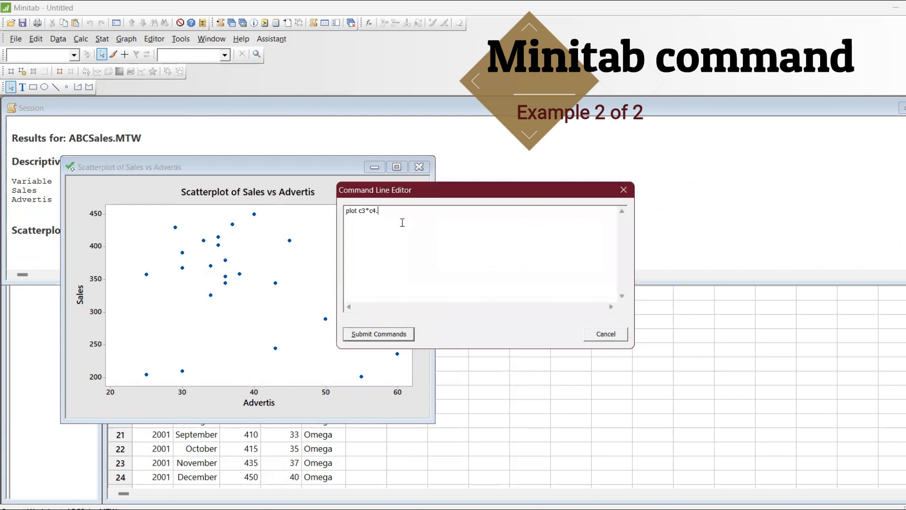
key("BackSpace")
key("BackSpace")
key("BackSpace")
key("BackSpace")
key("BackSpace")
key("BackSpace")
key("BackSpace")
key("BackSpace")
key("BackSpace")
type("sca")
type("er")
key("BackSpace")
key("BackSpace")
key("BackSpace")
key("BackSpace")
key("BackSpace")
key("BackSpace")
key("BackSpace")
type("correlation c3-c4/")
left_click(400, 334)
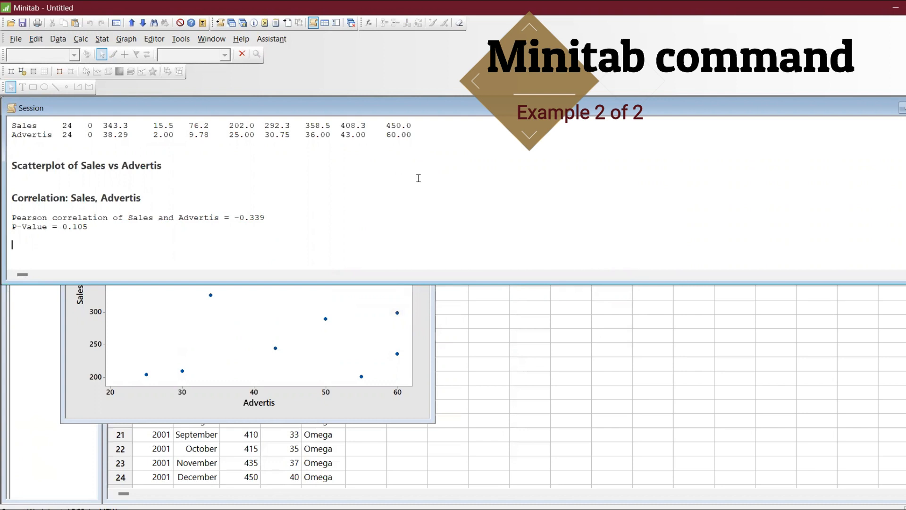
left_click(901, 108)
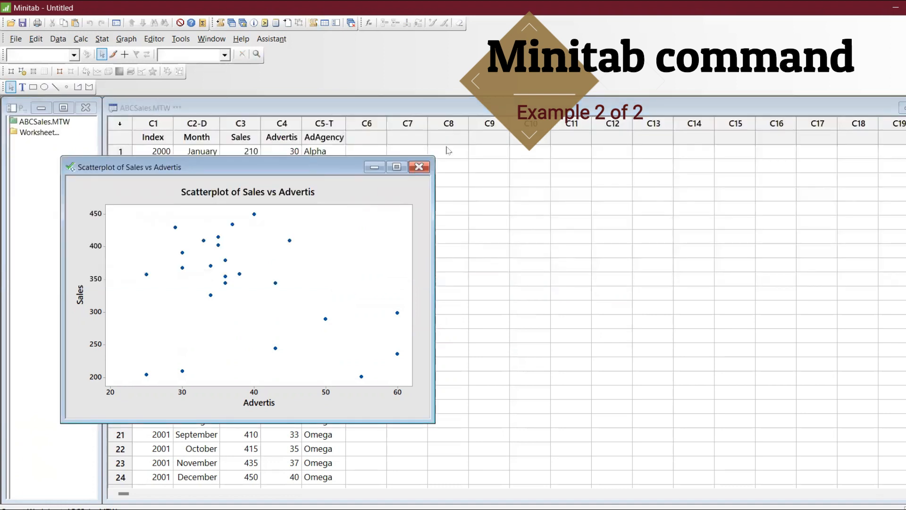
Submit 'describe c3-c4.' with a second line 'by c2.' from the Command Line Editor.
left_click_drag(310, 161, 391, 146)
key("ctrl+l")
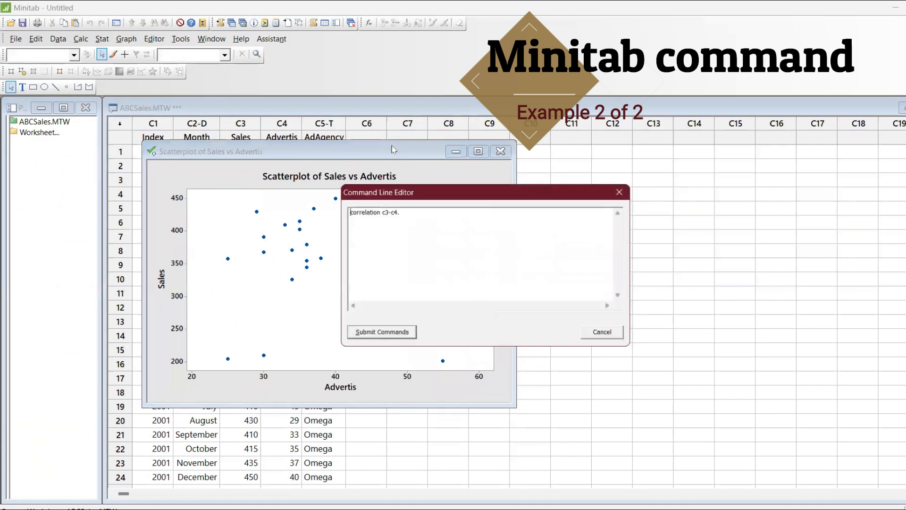
left_click_drag(424, 211, 279, 196)
key("BackSpace")
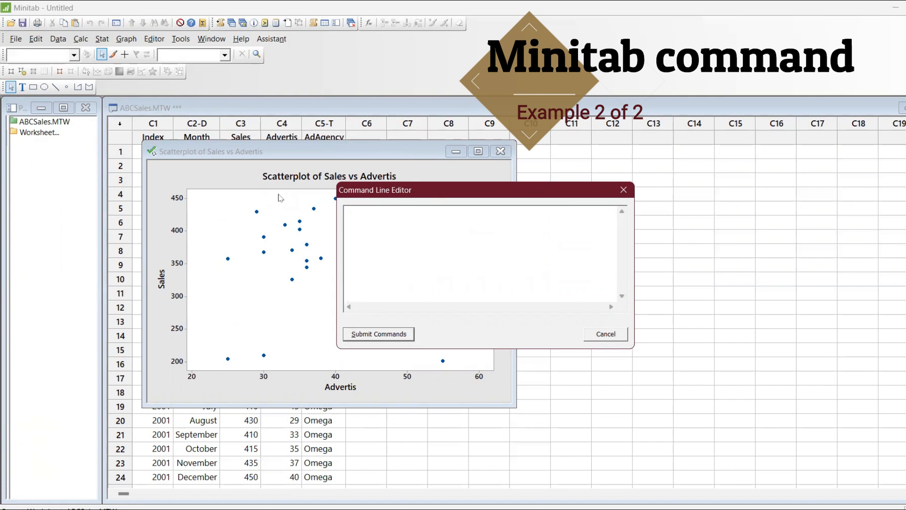
type("describe c")
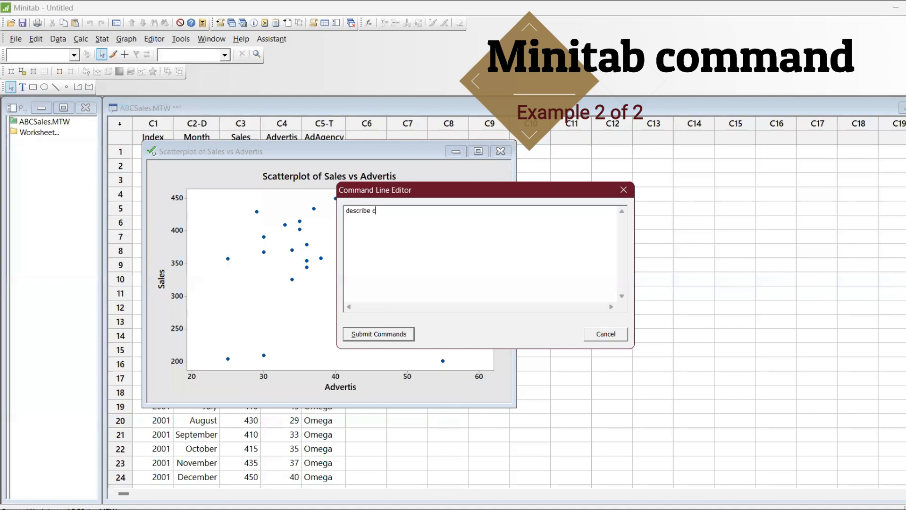
type("3-c4.")
key("Return")
type("by c2.")
left_click(381, 334)
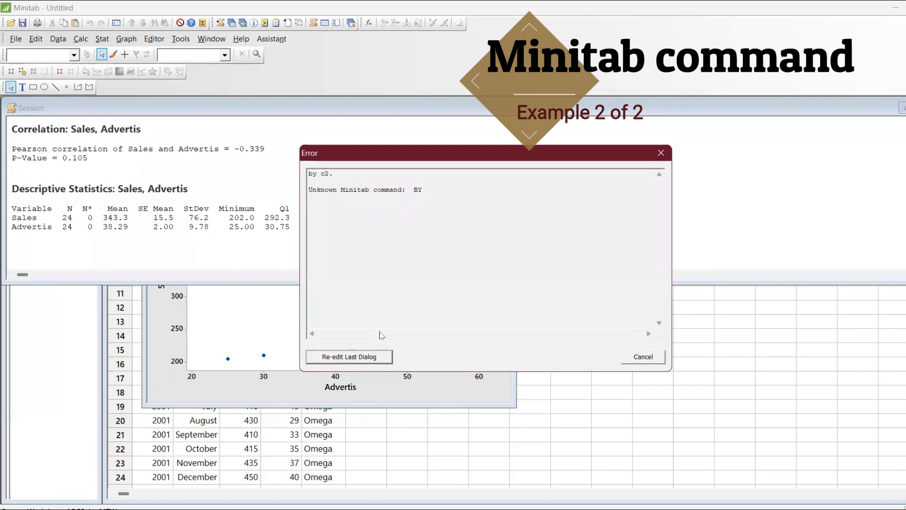
Dismiss the BY error and replace the rejected line with 'average c3 / c2'.
left_click(359, 358)
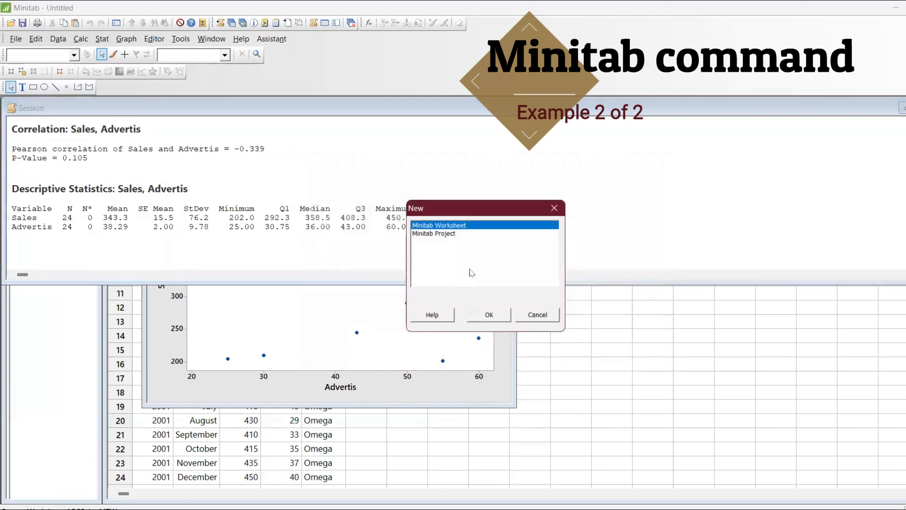
key("Escape")
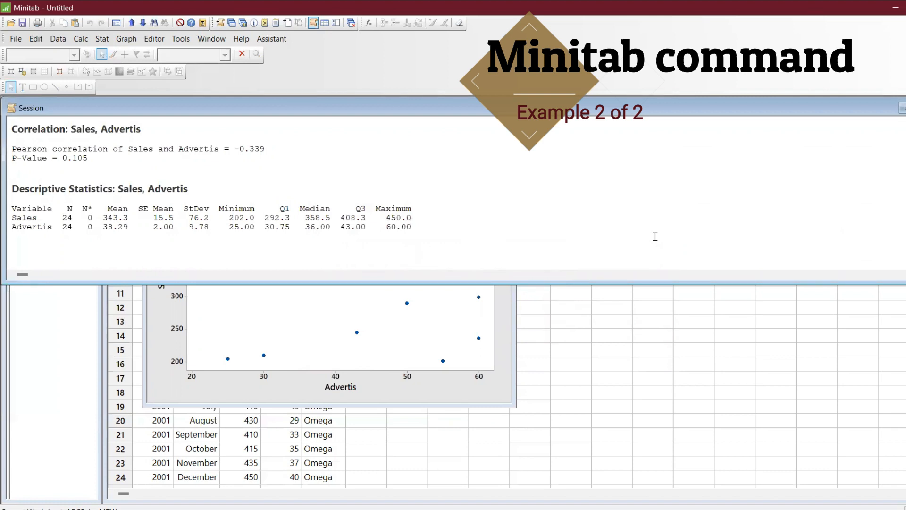
key("ctrl+l")
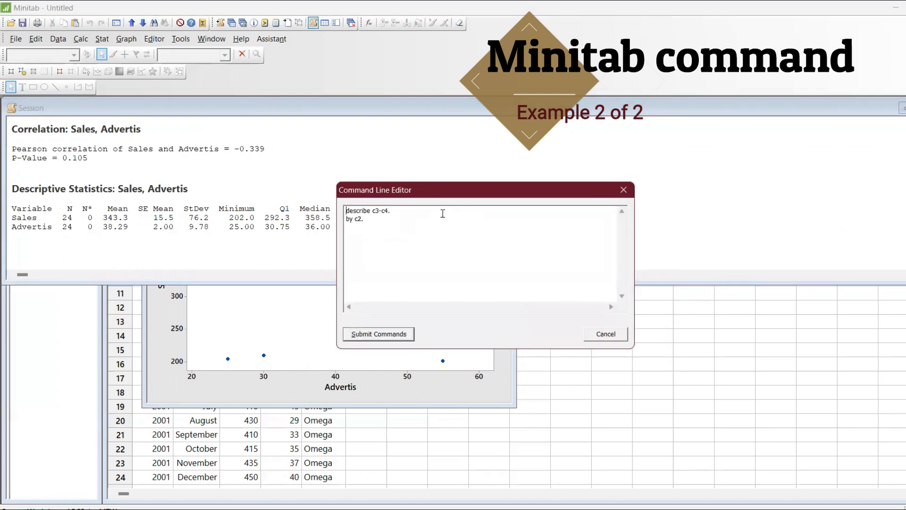
key("BackSpace")
key("BackSpace")
key("BackSpace")
key("BackSpace")
key("BackSpace")
key("BackSpace")
key("BackSpace")
key("BackSpace")
key("BackSpace")
key("BackSpace")
key("BackSpace")
key("BackSpace")
key("BackSpace")
key("BackSpace")
key("BackSpace")
key("BackSpace")
key("BackSpace")
key("BackSpace")
key("BackSpace")
key("BackSpace")
key("BackSpace")
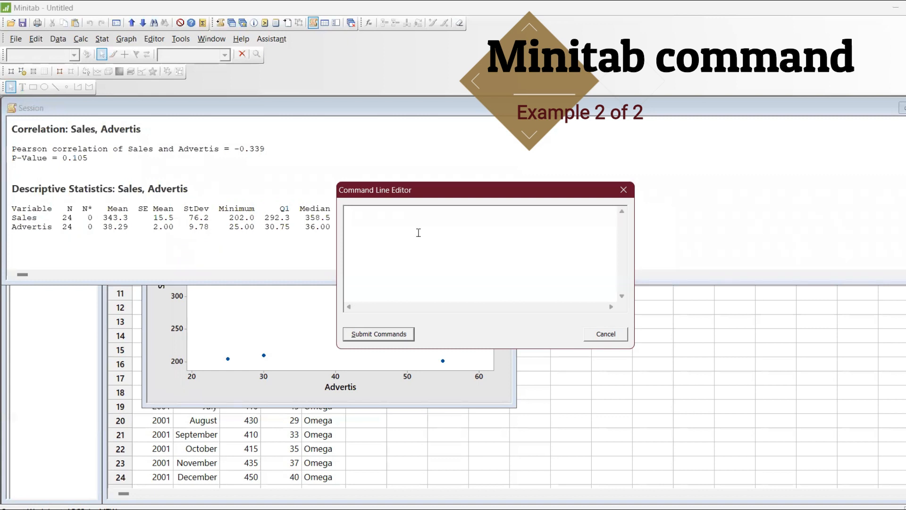
type("m")
key("BackSpace")
type("average c")
type("3")
type(" /")
type("/")
type(" c")
type("2.")
Submit the 'average c3 / c2' command and dismiss the resulting error.
left_click(386, 336)
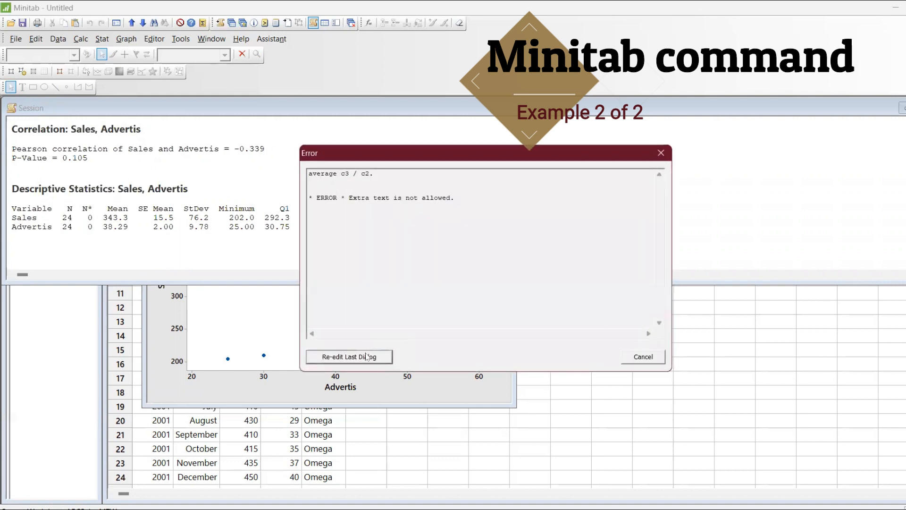
left_click(367, 357)
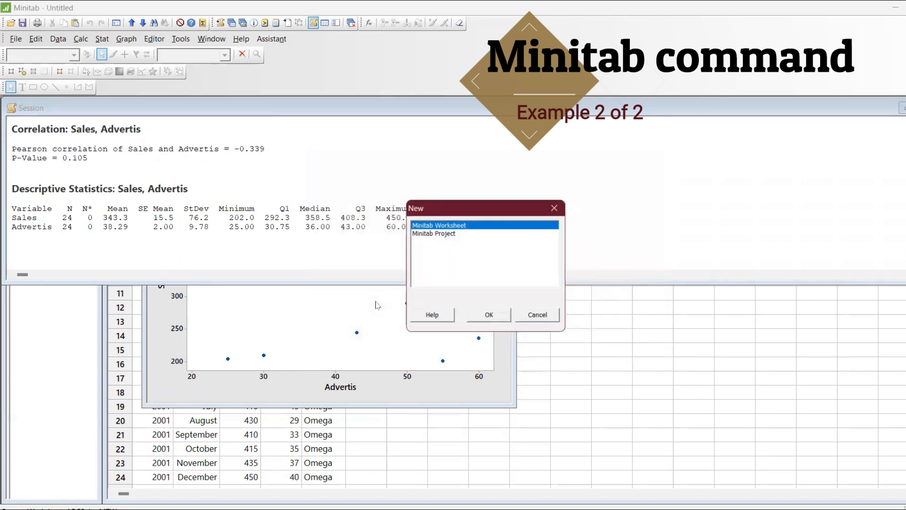
key("Return")
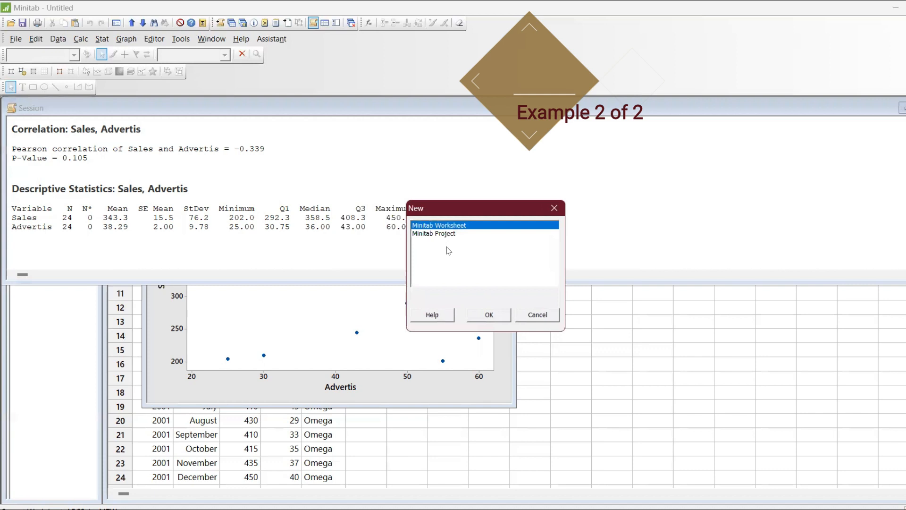
Resubmit the command as 'average c3/c2.', close the extra-text error, and minimize the Session window.
key("Return")
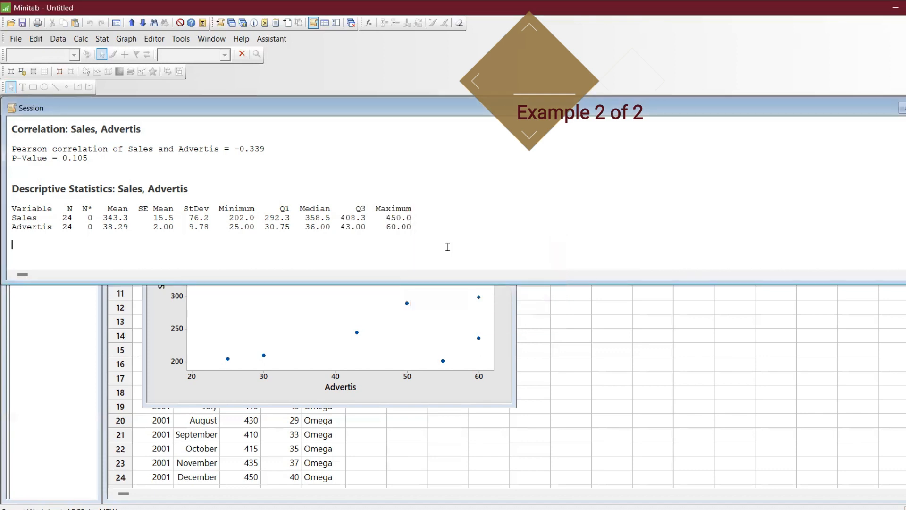
key("ctrl+l")
left_click(400, 209)
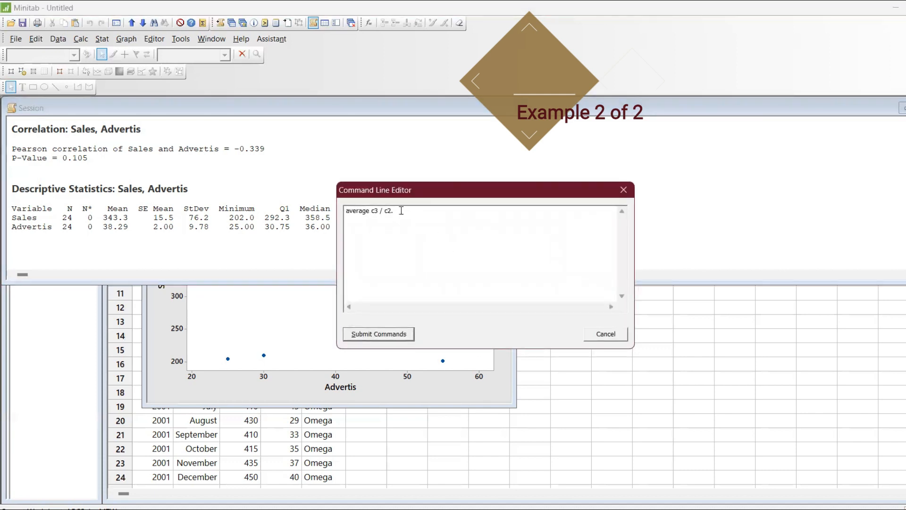
key("BackSpace")
key("BackSpace")
key("BackSpace")
key("BackSpace")
key("BackSpace")
key("BackSpace")
type("/c2.")
left_click(390, 334)
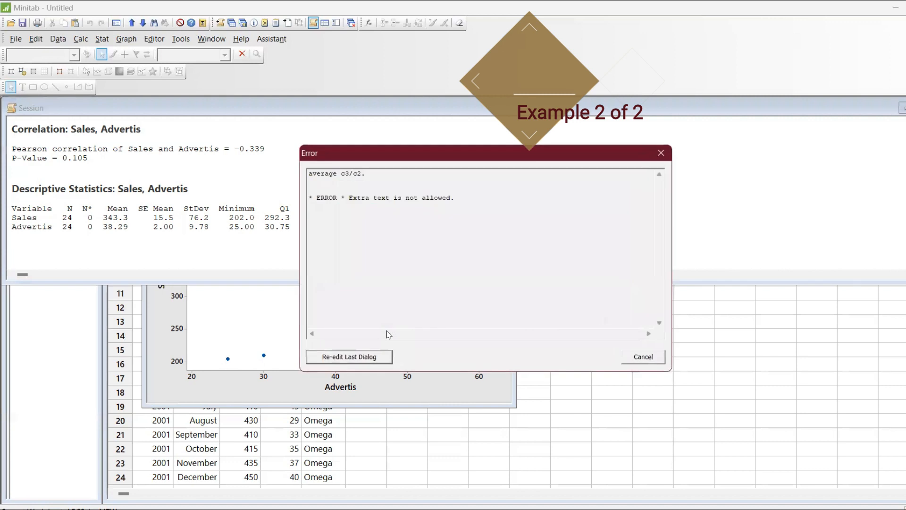
key("Escape")
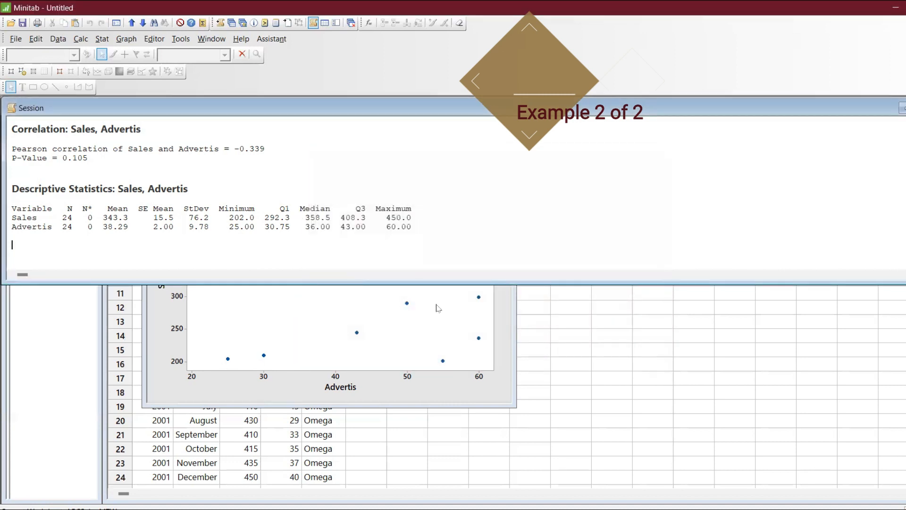
left_click(901, 109)
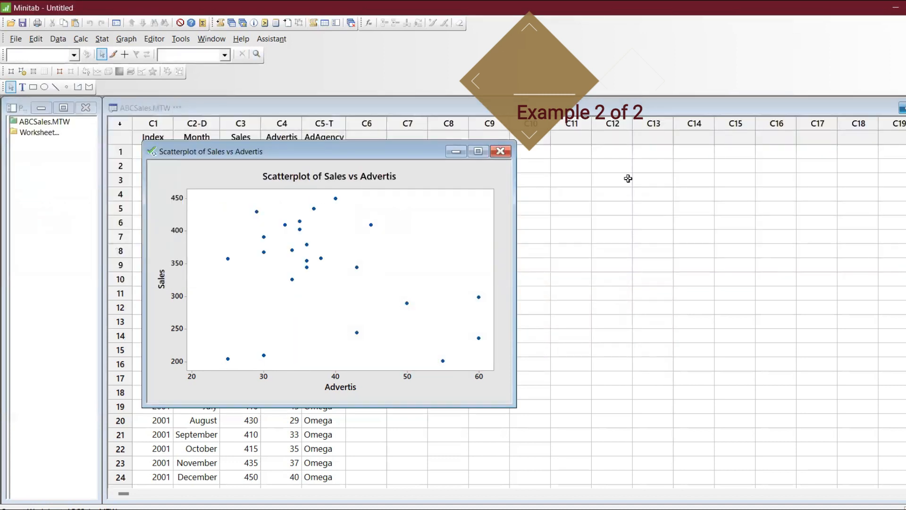